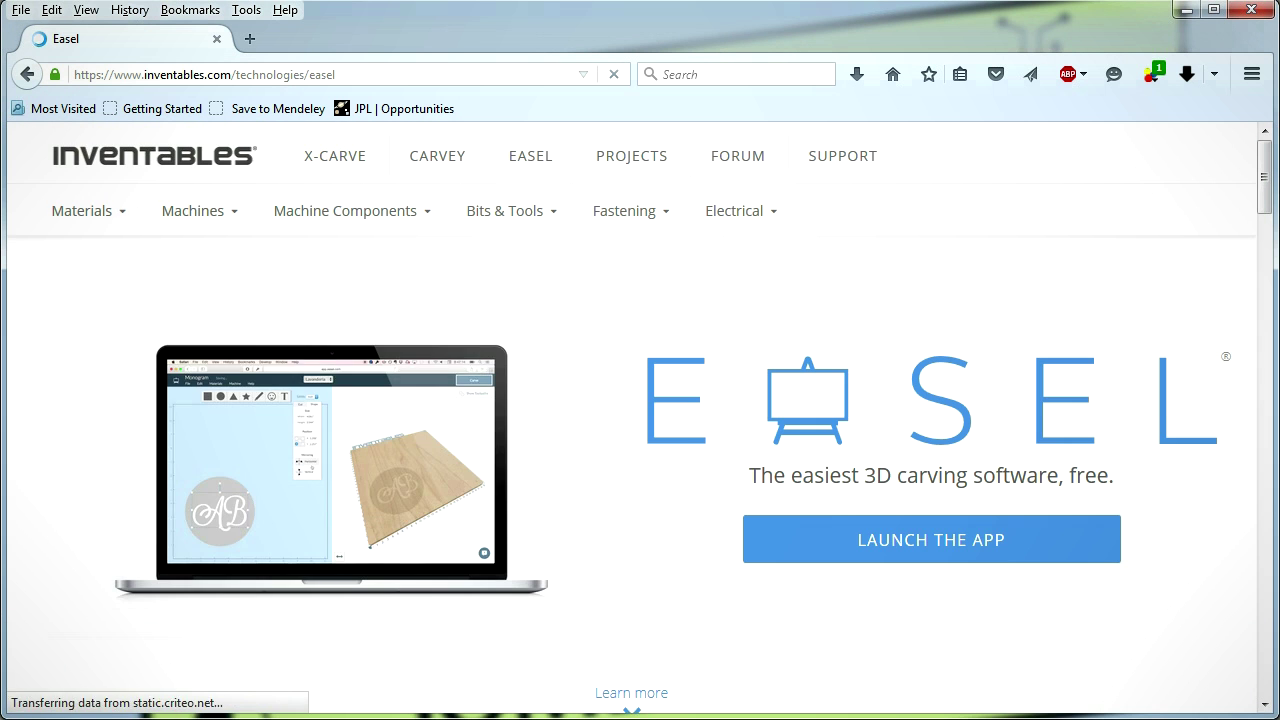
Sign in to Easel, start a Birch project with 36 in Y stock, and add a circle.
{"action": "left_click", "coordinate": [934, 549]}
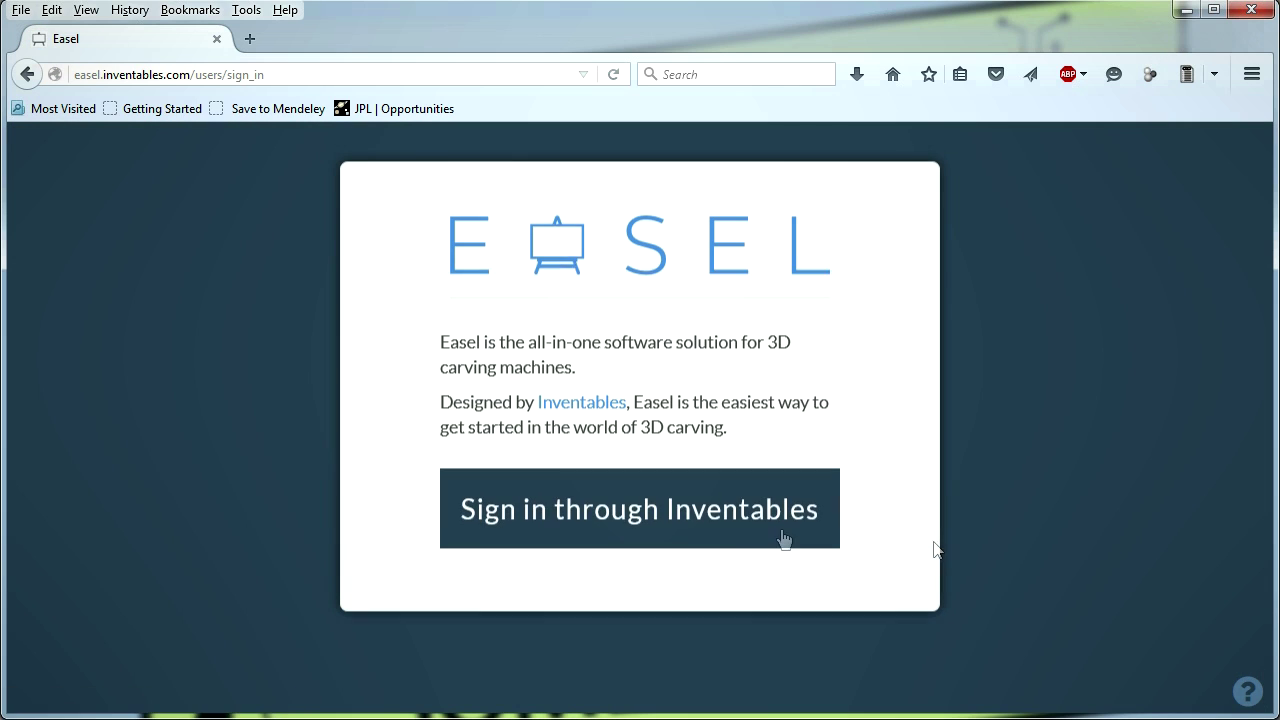
{"action": "left_click", "coordinate": [737, 534]}
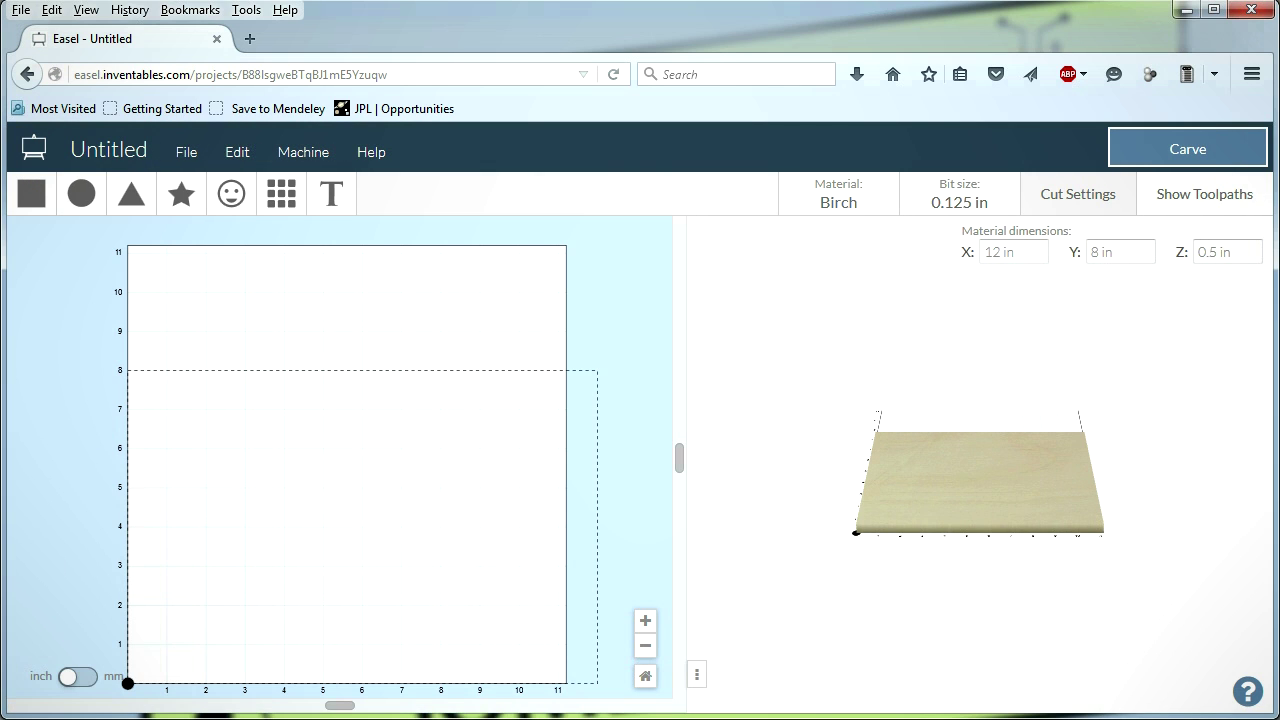
{"action": "left_click", "coordinate": [846, 212]}
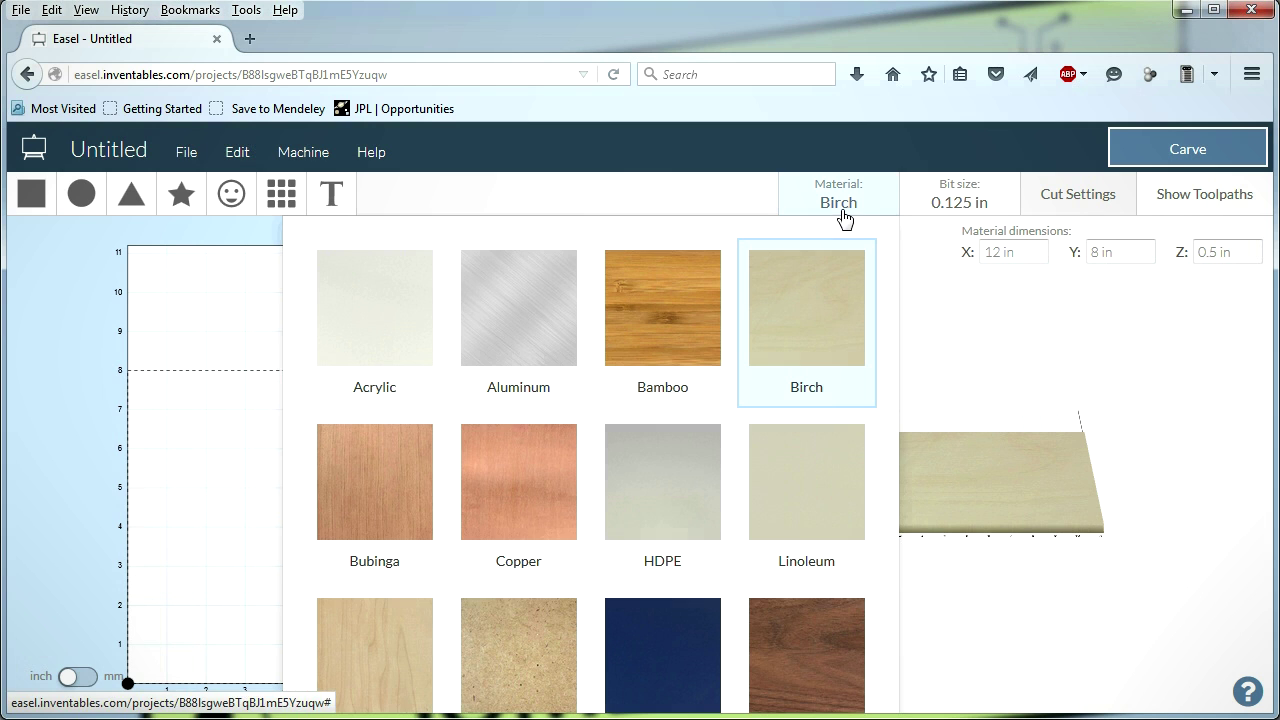
{"action": "left_click", "coordinate": [800, 288]}
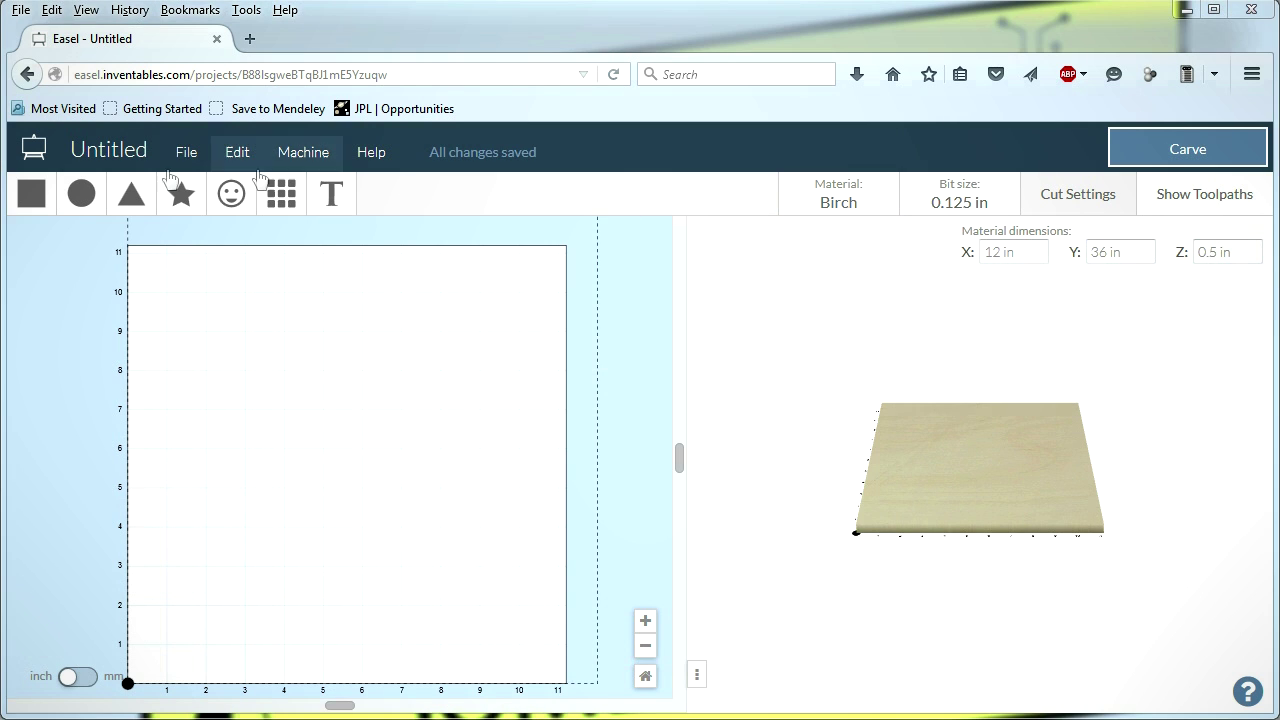
{"action": "left_click", "coordinate": [78, 196]}
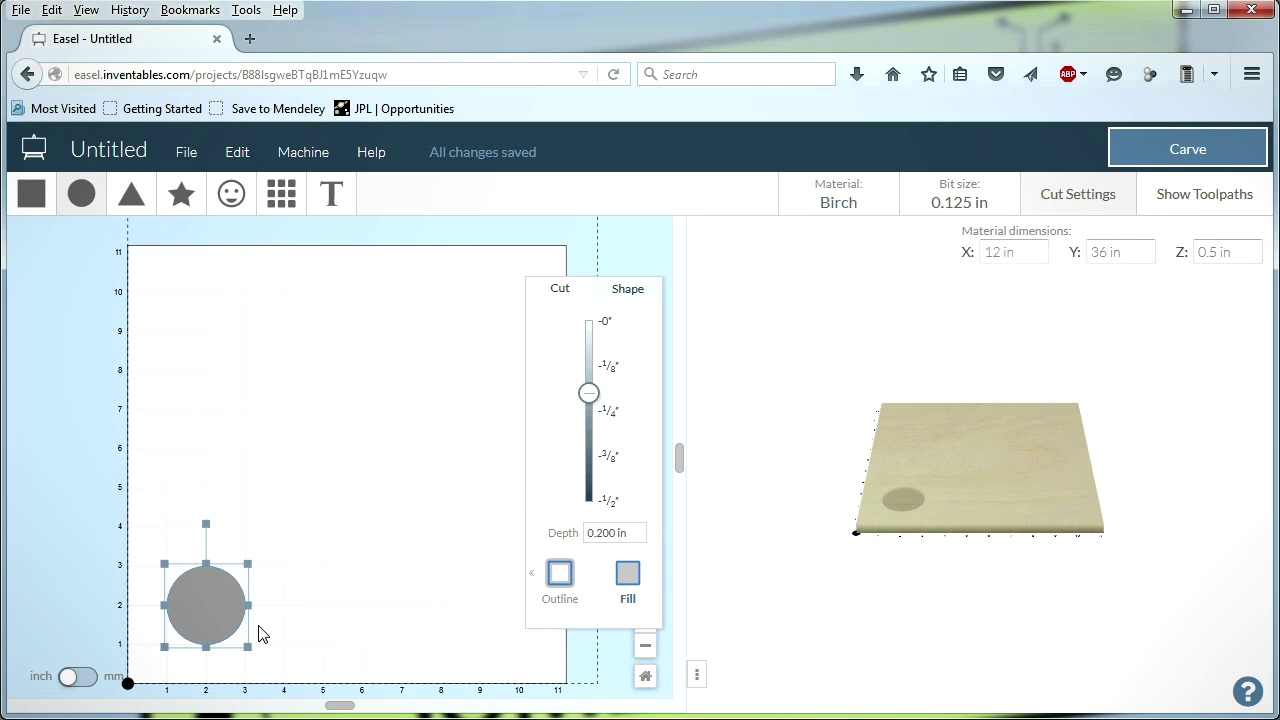
Make the circle 3.650 in wide and tall, positioned at X 0, Y 0.
{"action": "left_click", "coordinate": [628, 288]}
{"action": "left_click_drag", "start_coordinate": [587, 420], "coordinate": [585, 448]}
{"action": "type", "text": "3.650"}
{"action": "key", "text": "Return"}
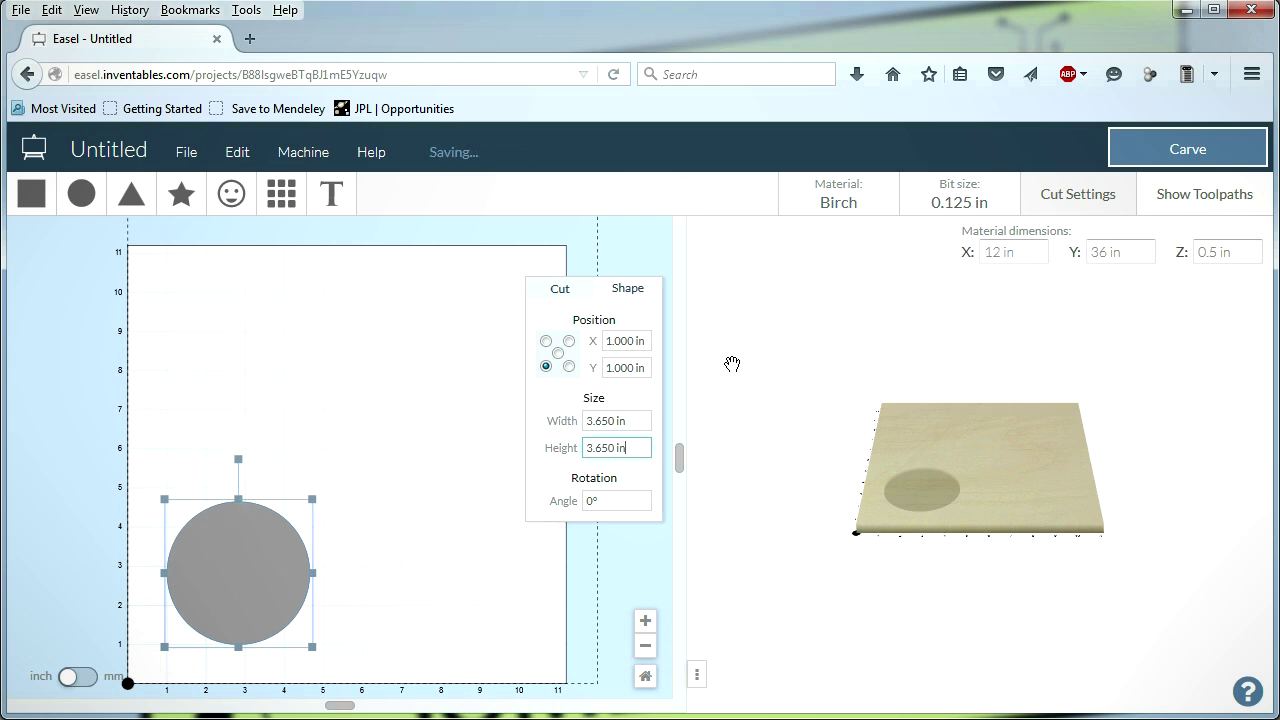
{"action": "type", "text": "0"}
{"action": "key", "text": "Return"}
{"action": "type", "text": "0"}
{"action": "key", "text": "Return"}
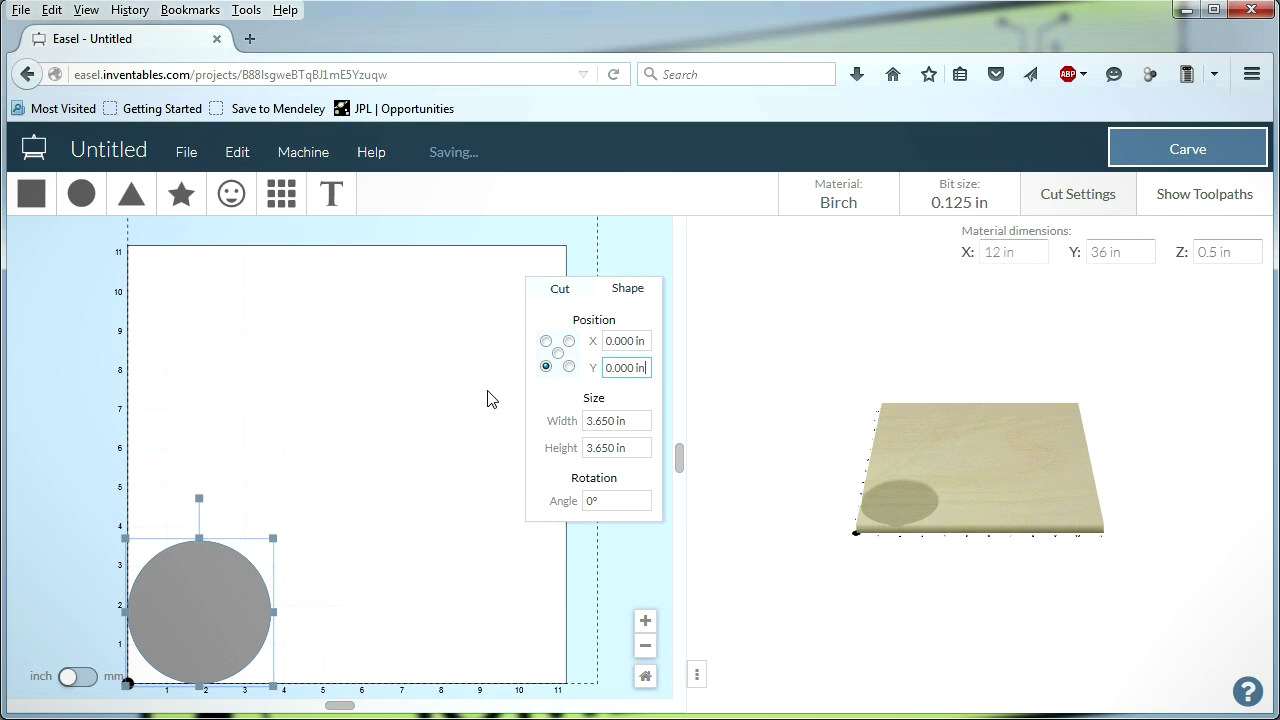
Cut the circle as a filled pocket 0.125 in deep.
{"action": "left_click", "coordinate": [560, 289]}
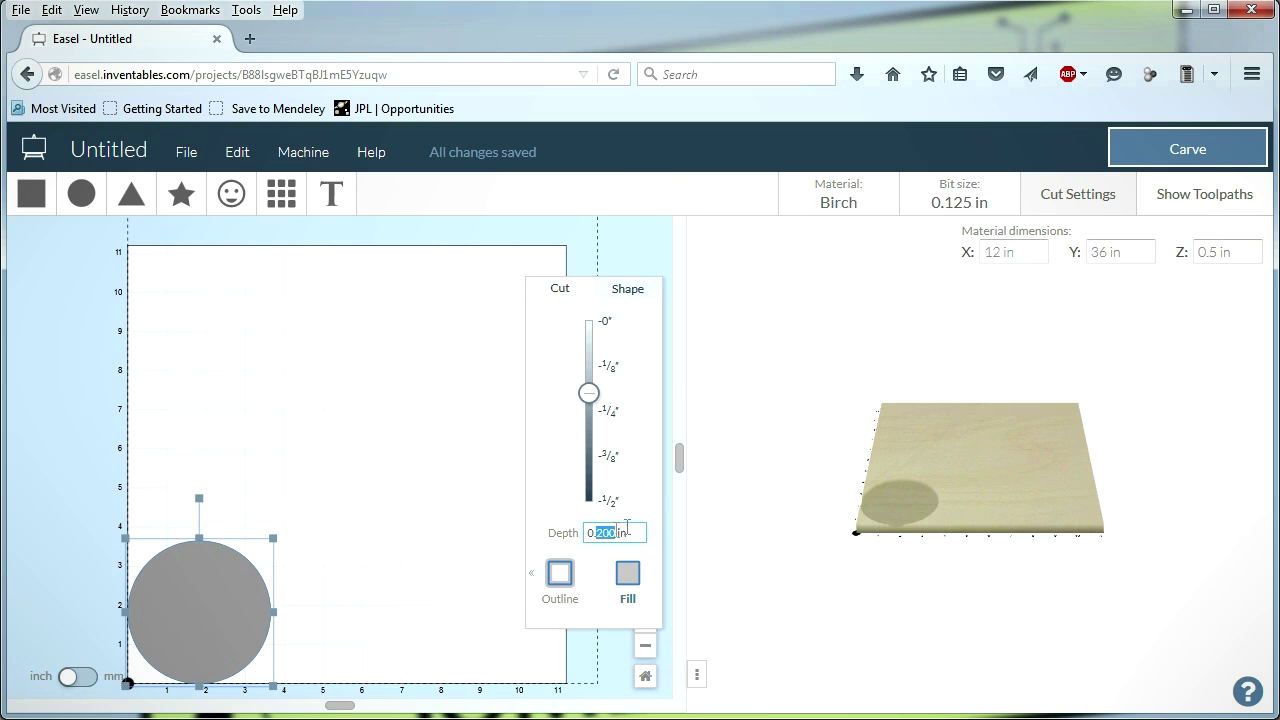
{"action": "key", "text": "Return"}
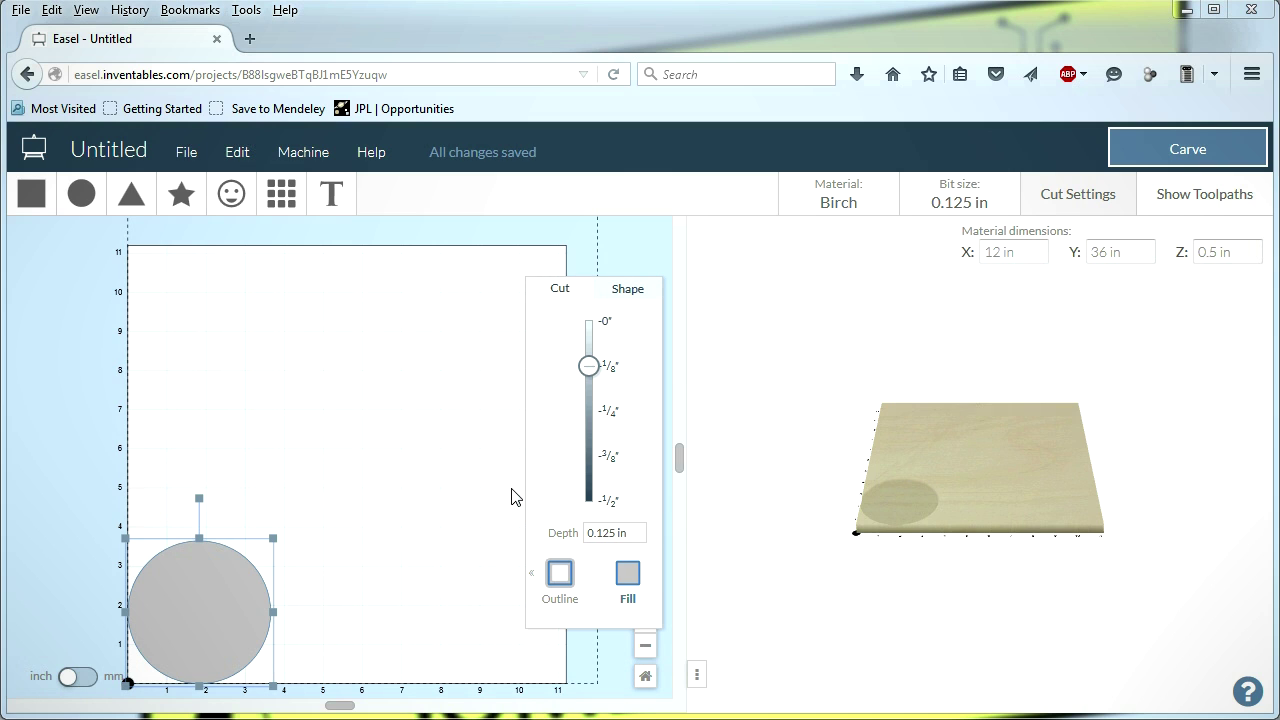
{"action": "left_click", "coordinate": [630, 584]}
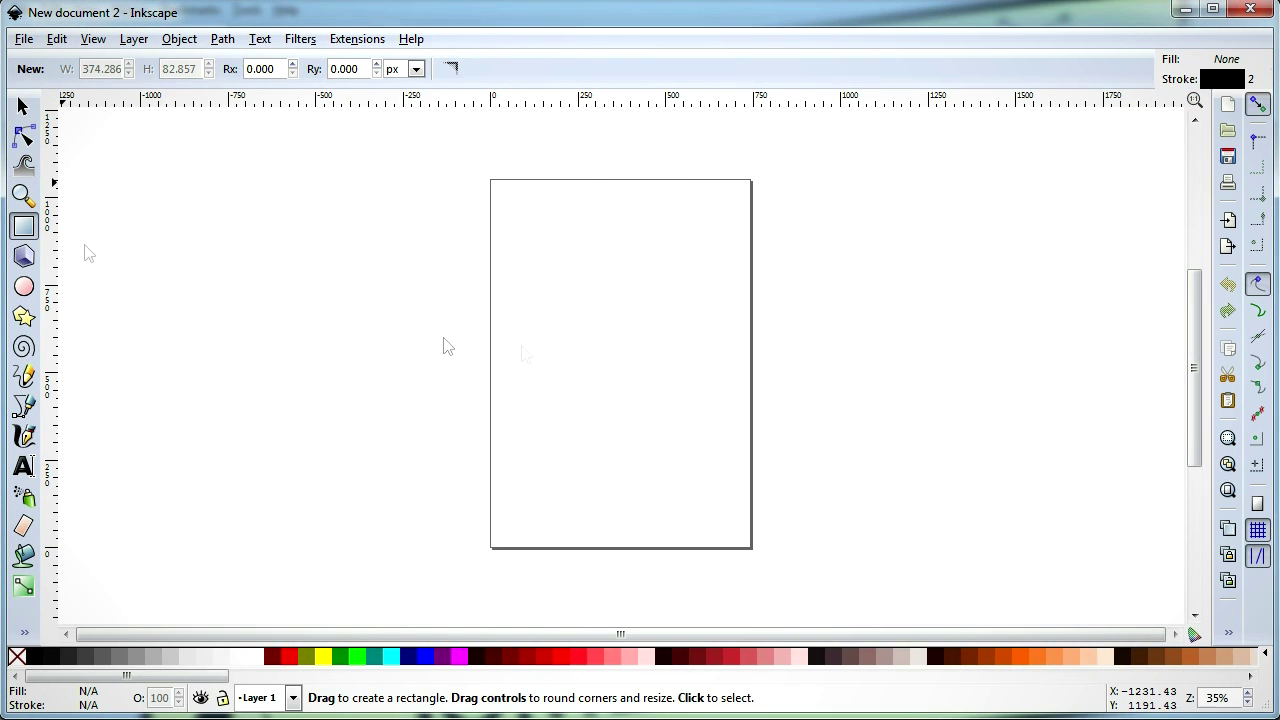
Draw an outer rectangle with a smaller slot rectangle inside, measured in inches.
{"action": "left_click_drag", "start_coordinate": [540, 308], "coordinate": [703, 361]}
{"action": "mouse_move", "coordinate": [566, 325]}
{"action": "left_mouse_down"}
{"action": "mouse_move", "coordinate": [674, 352]}
{"action": "mouse_move", "coordinate": [690, 342]}
{"action": "left_mouse_up"}
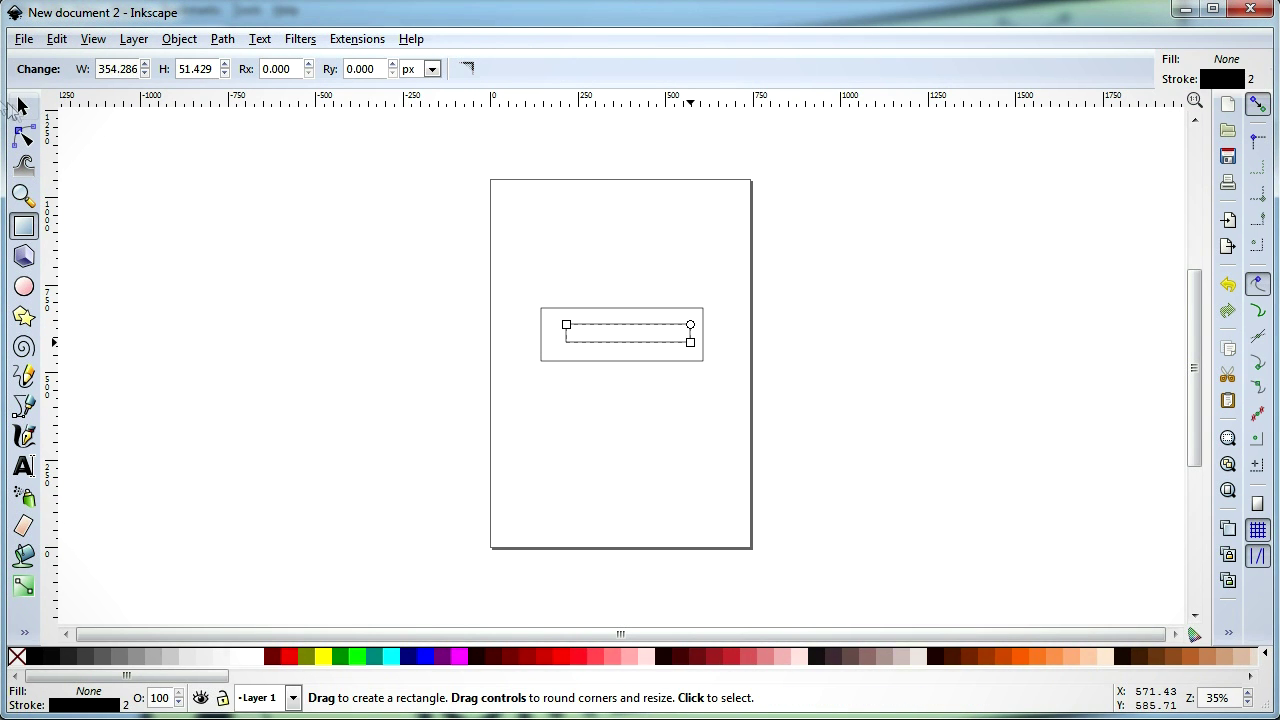
{"action": "left_click", "coordinate": [22, 105]}
{"action": "key", "text": "ctrl+a"}
{"action": "key", "text": "ctrl+shift+a"}
{"action": "left_click", "coordinate": [696, 68]}
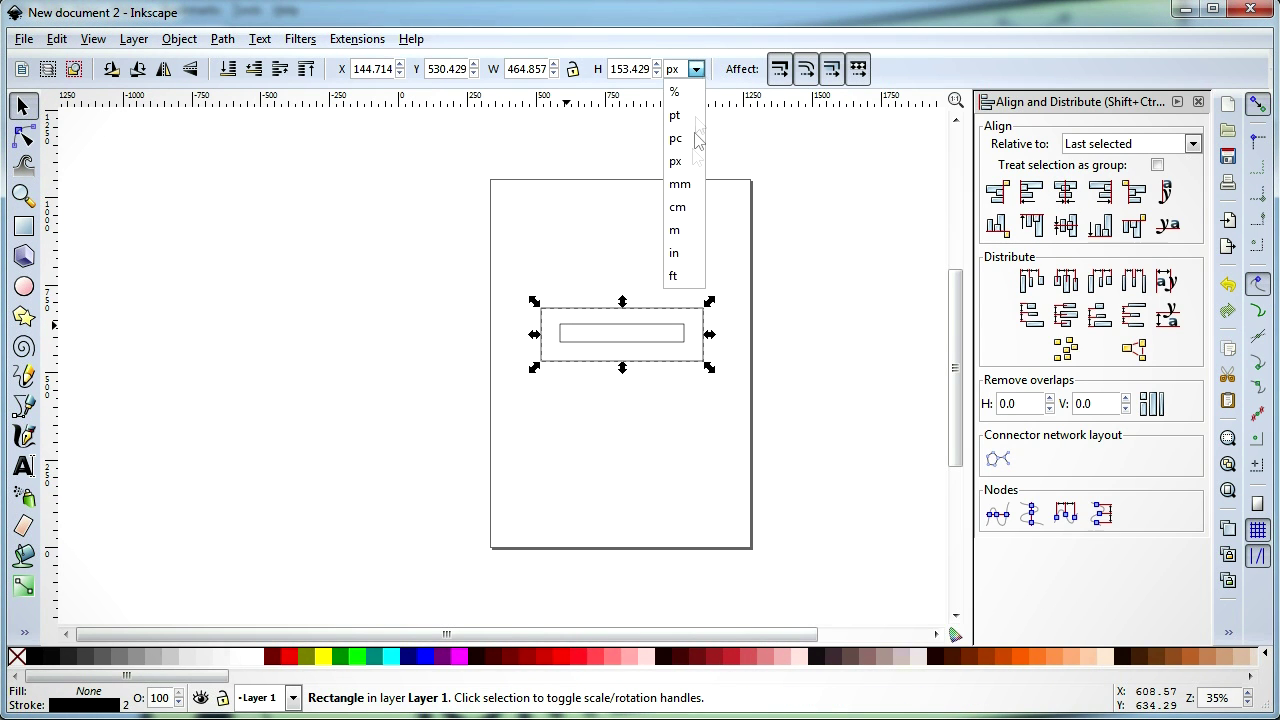
{"action": "left_click", "coordinate": [674, 253]}
Size the outer rectangle 8 × 2.5 in and the inner slot 6 × 1 in.
{"action": "type", "text": "8"}
{"action": "key", "text": "Return"}
{"action": "double_click", "coordinate": [634, 69]}
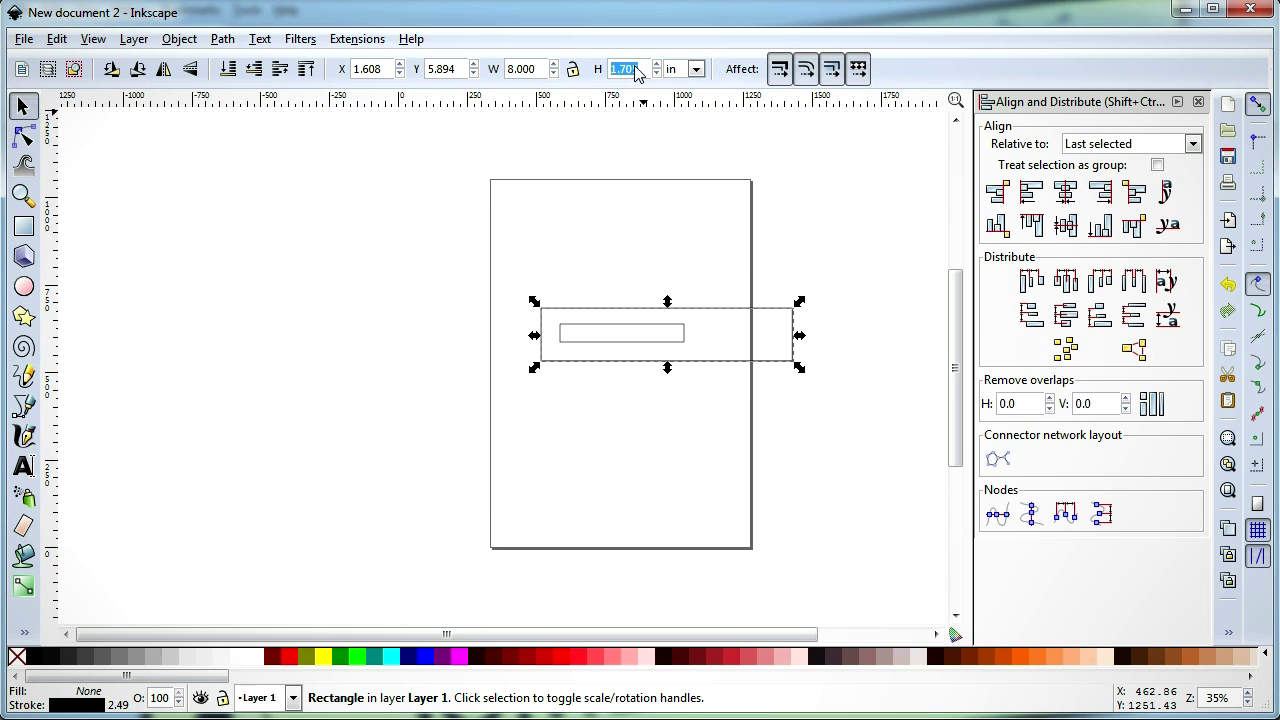
{"action": "type", "text": "2.5"}
{"action": "key", "text": "Return"}
{"action": "key", "text": "Tab"}
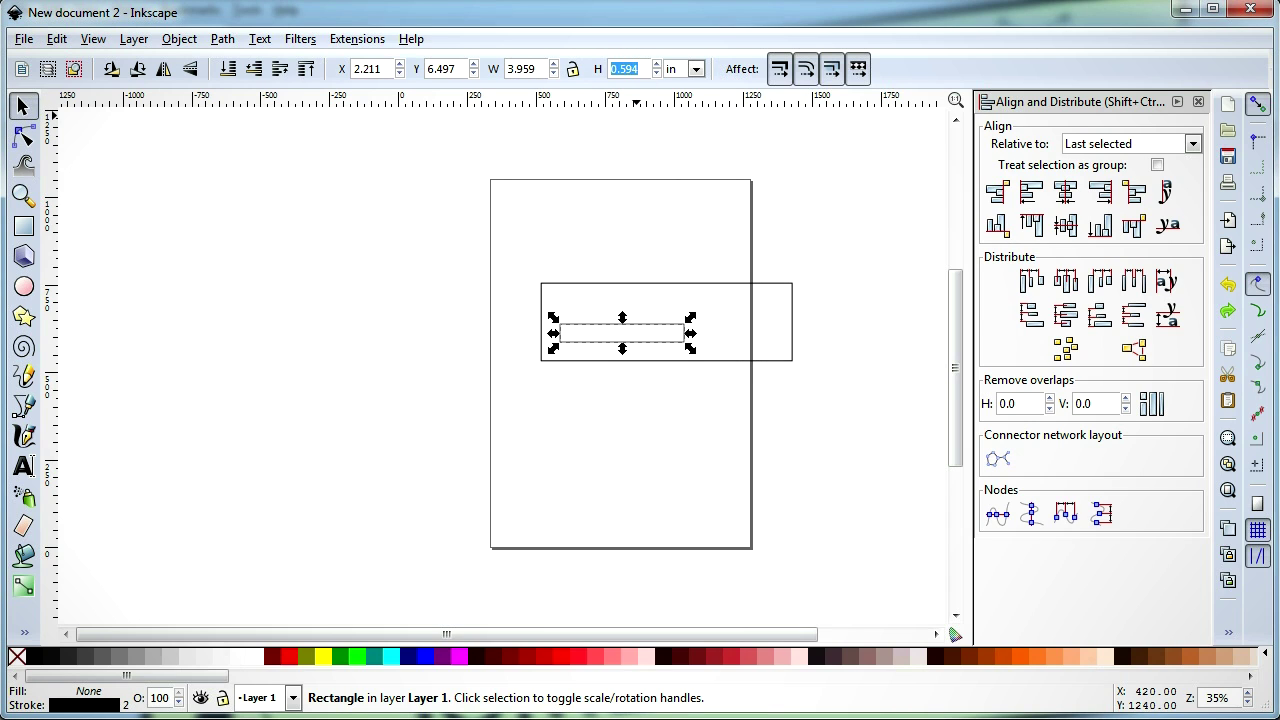
{"action": "type", "text": "1"}
{"action": "key", "text": "Return"}
{"action": "type", "text": "6"}
{"action": "key", "text": "Return"}
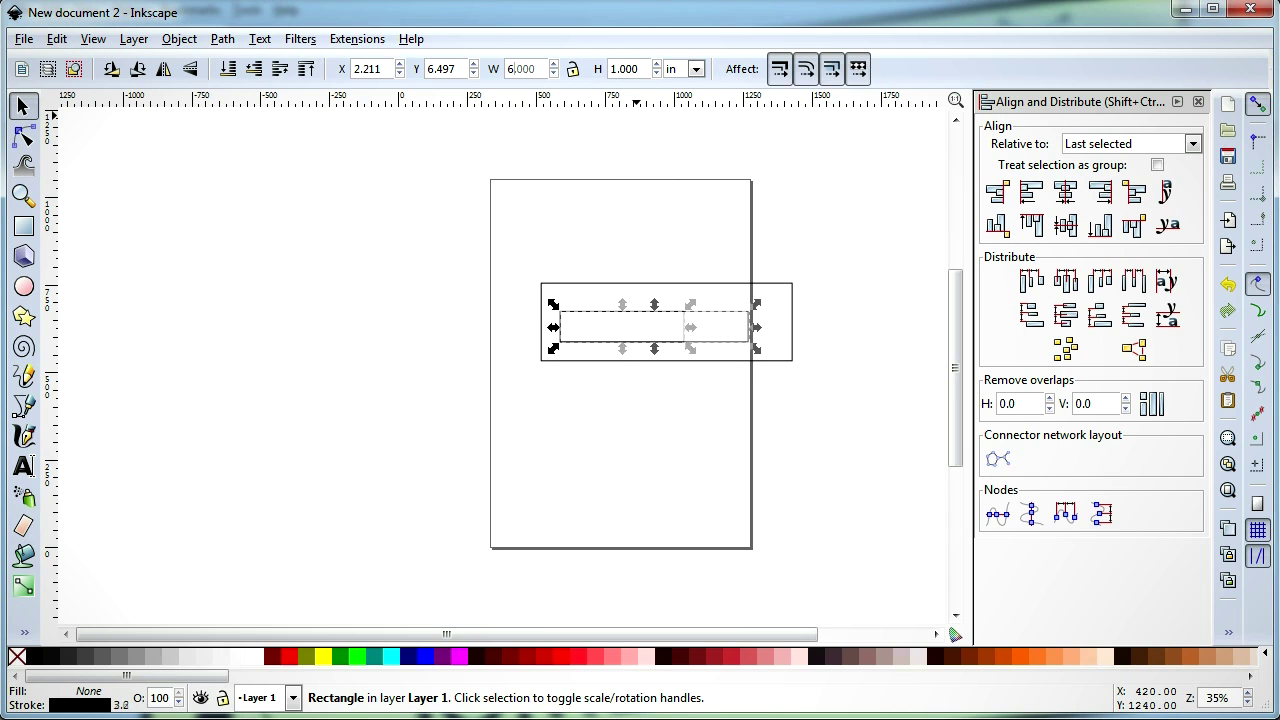
{"action": "left_click", "coordinate": [634, 288], "text": "shift"}
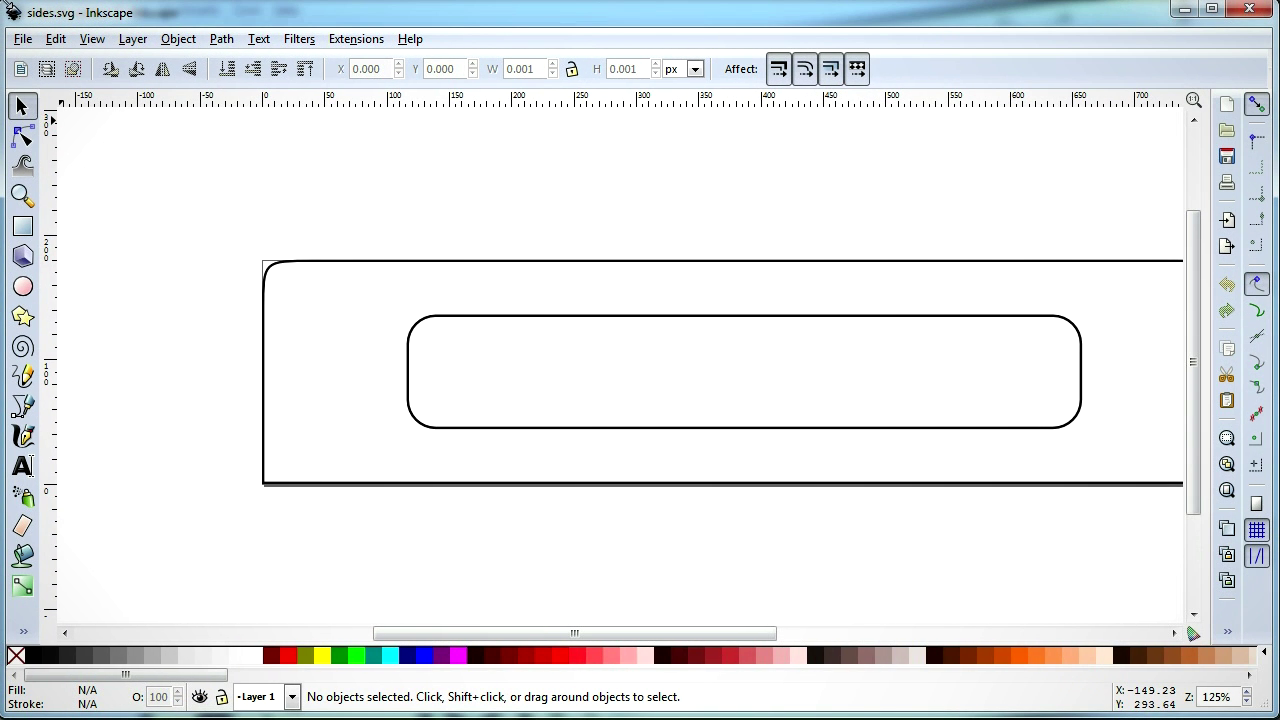
{"action": "left_click_drag", "start_coordinate": [628, 630], "coordinate": [663, 628]}
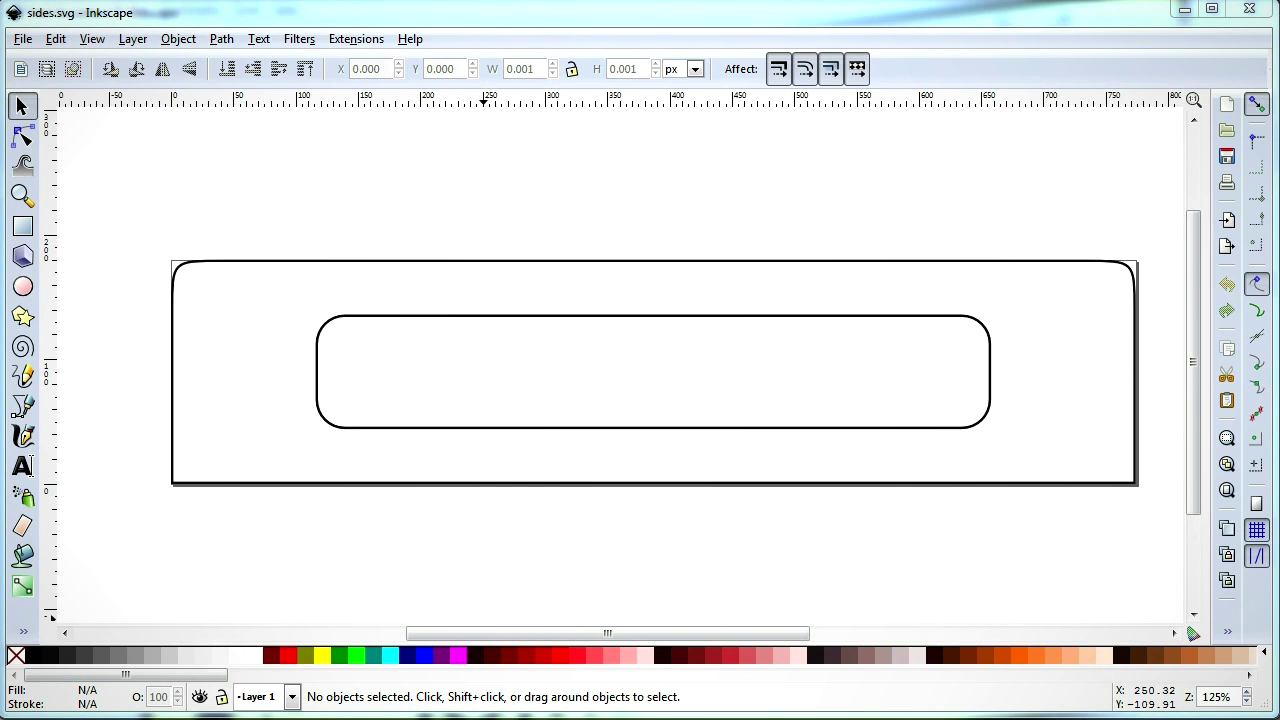
Save the drawing as sides.svg and minimize Inkscape to return to Easel.
{"action": "left_click", "coordinate": [28, 40]}
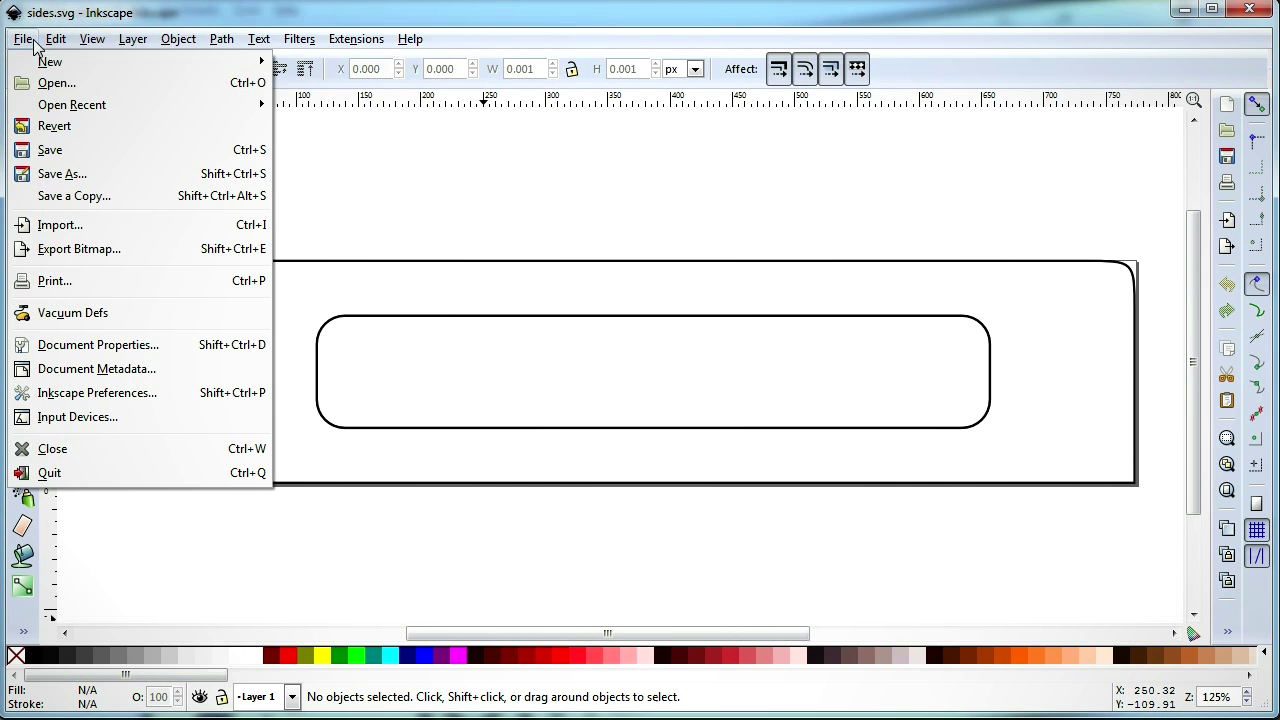
{"action": "left_click", "coordinate": [48, 146]}
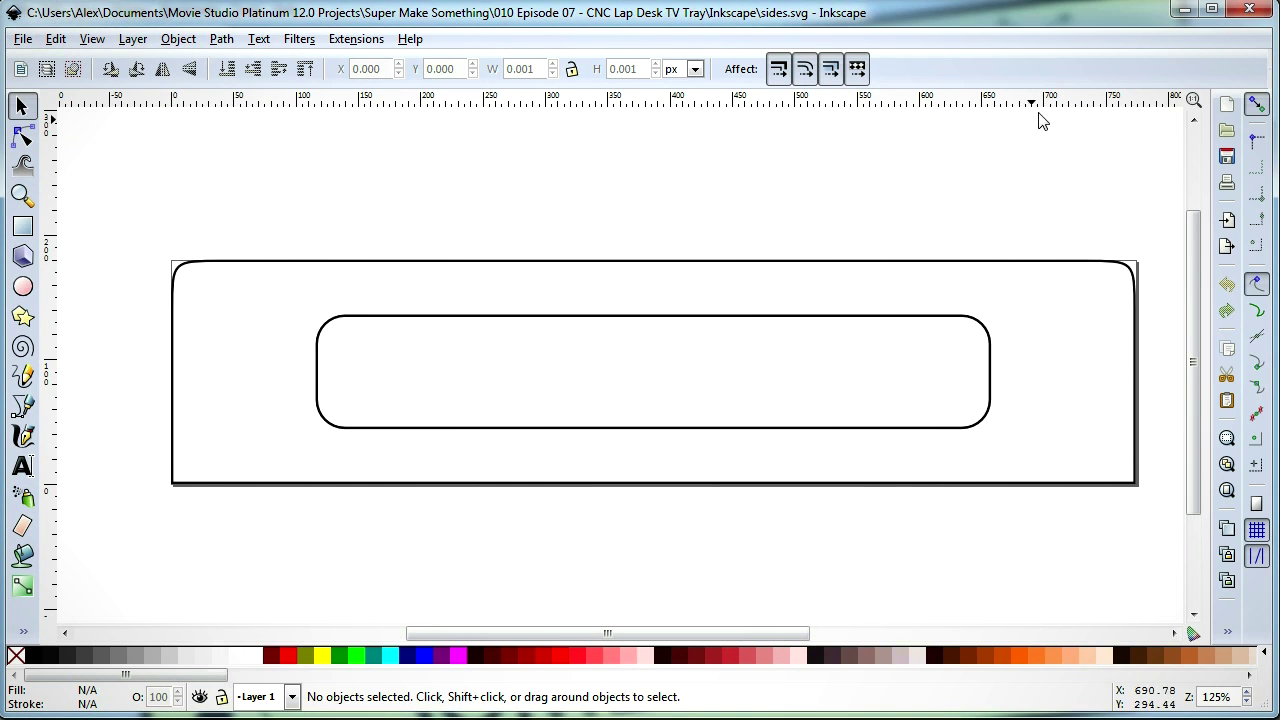
{"action": "left_click", "coordinate": [1182, 11]}
Import the sides.svg handle outline into the Easel project.
{"action": "left_click", "coordinate": [185, 151]}
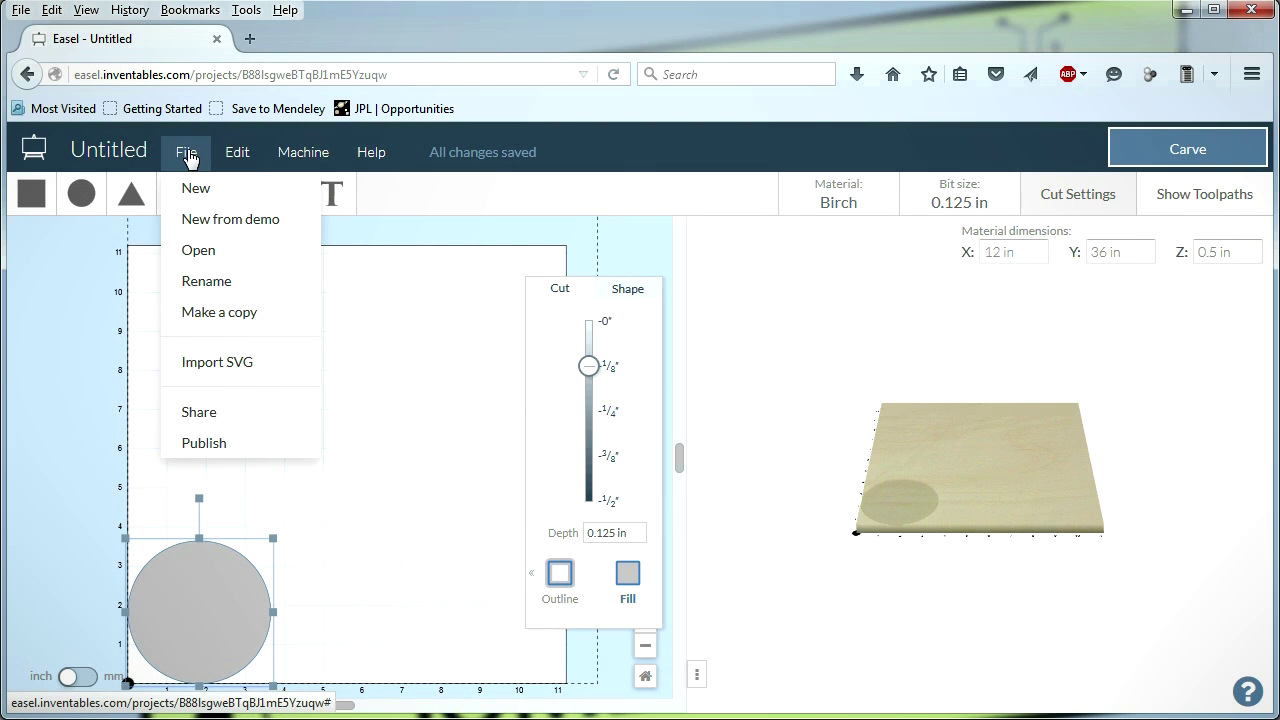
{"action": "left_click", "coordinate": [200, 364]}
{"action": "key", "text": "Escape"}
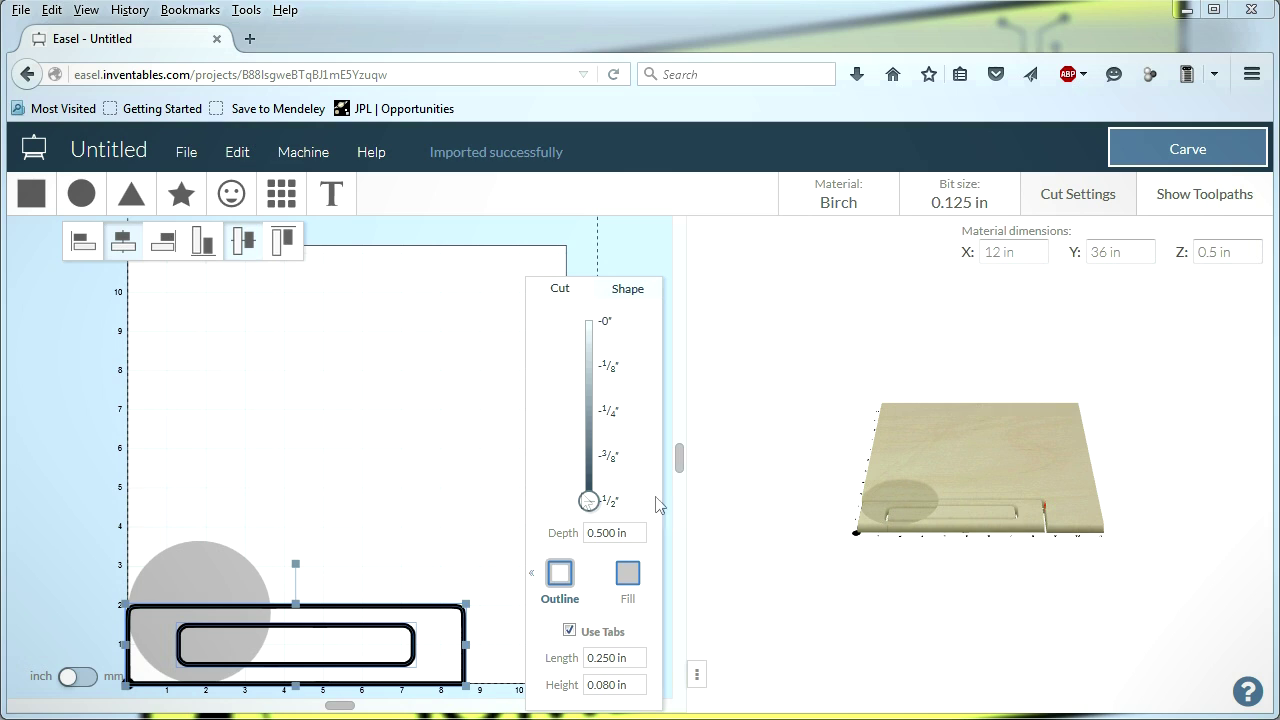
Delete the circle and cut the outer handle rectangle along its outside.
{"action": "left_click", "coordinate": [240, 525]}
{"action": "left_click", "coordinate": [209, 572]}
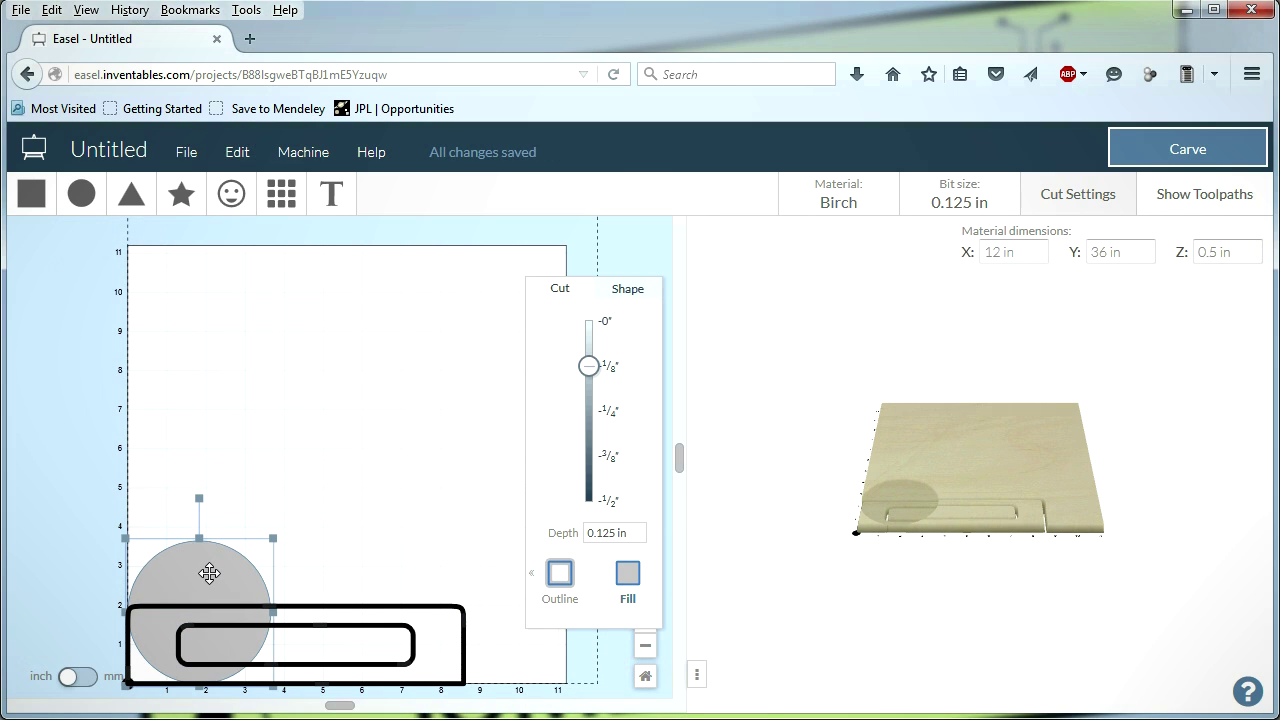
{"action": "key", "text": "Delete"}
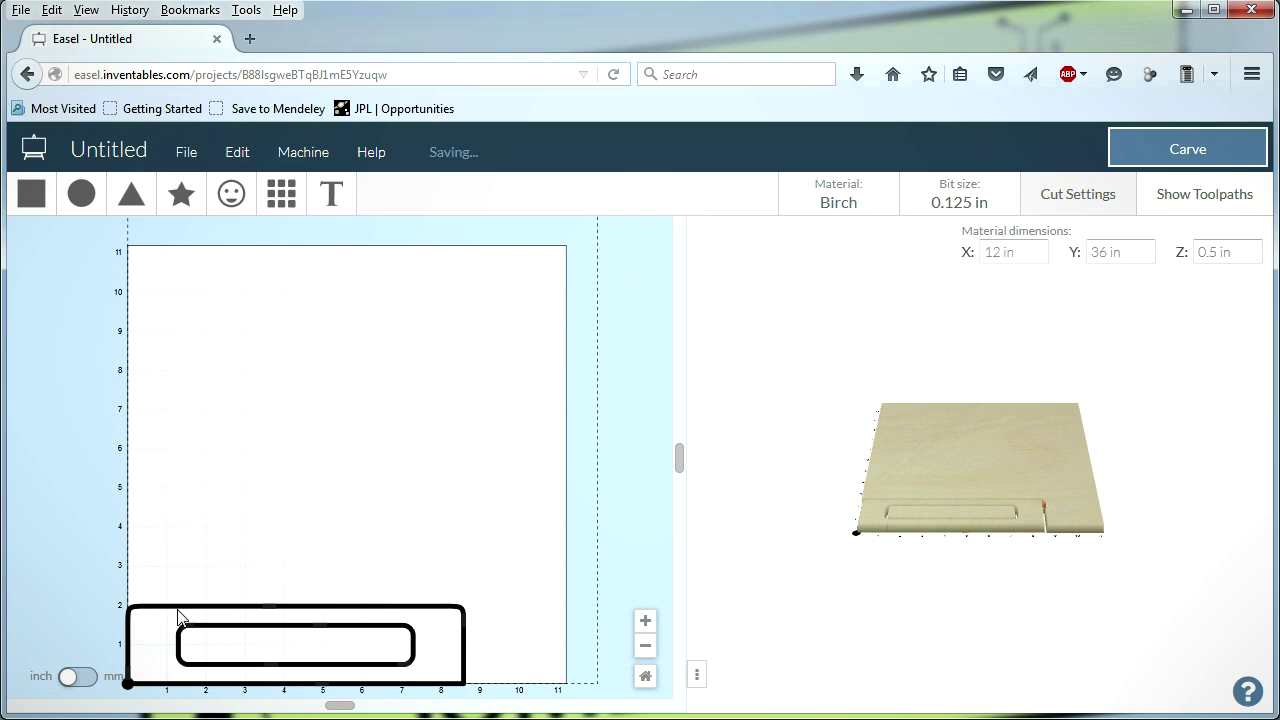
{"action": "left_click", "coordinate": [455, 607]}
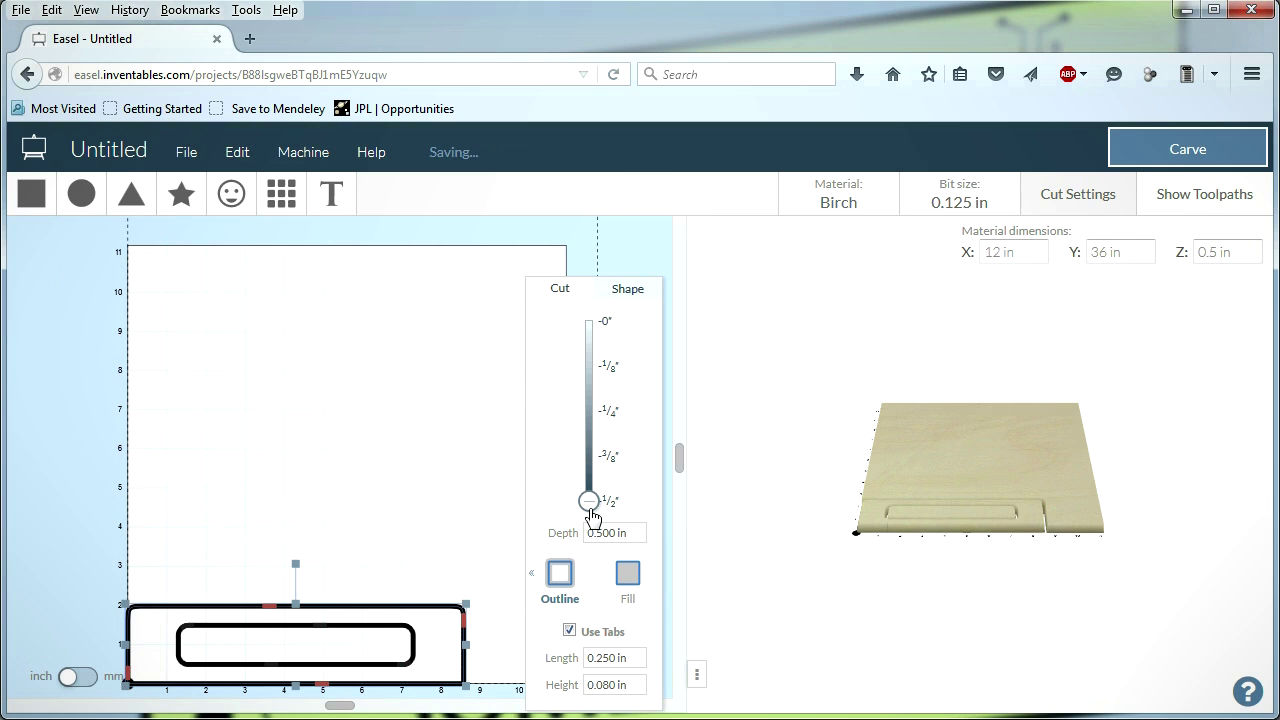
{"action": "left_click", "coordinate": [560, 573]}
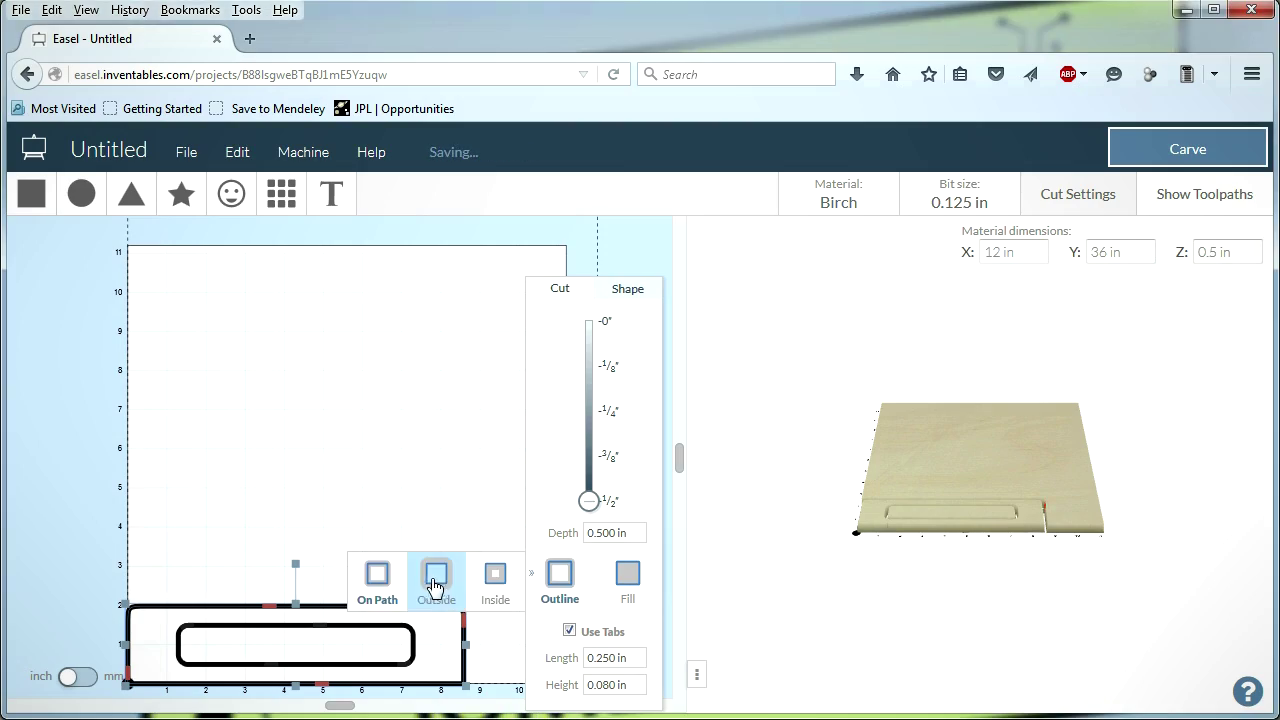